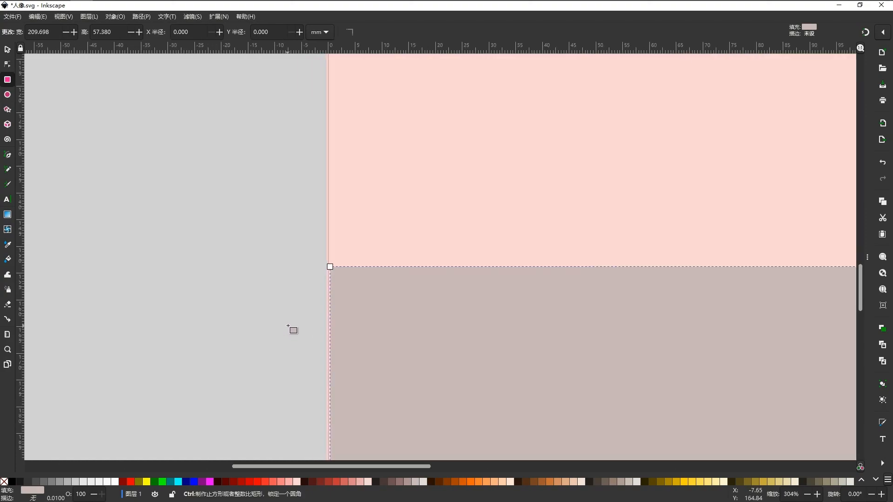
Extend the greyish ground rectangle's upper-left corner to the page's left edge, making it about 210.0 by 57.4 mm.
scroll(330, 276, up, 6)
drag(345, 195, 315, 191)
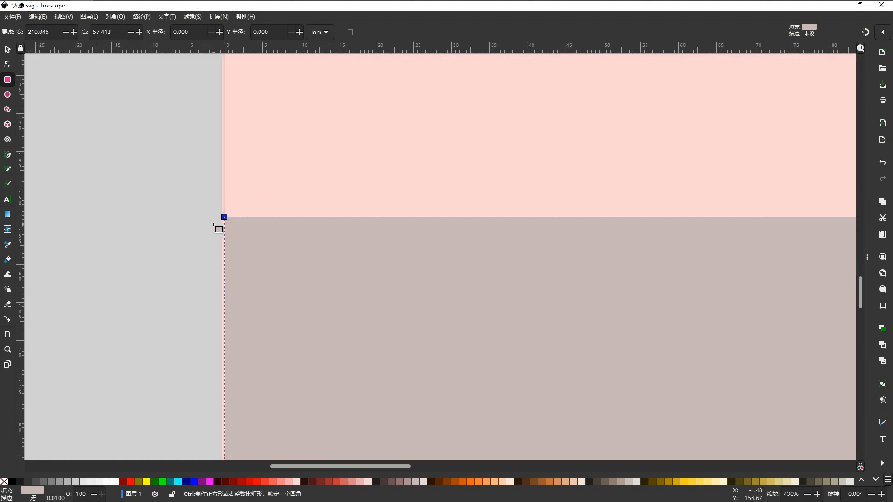
scroll(220, 223, down, 11)
scroll(513, 281, up, 6)
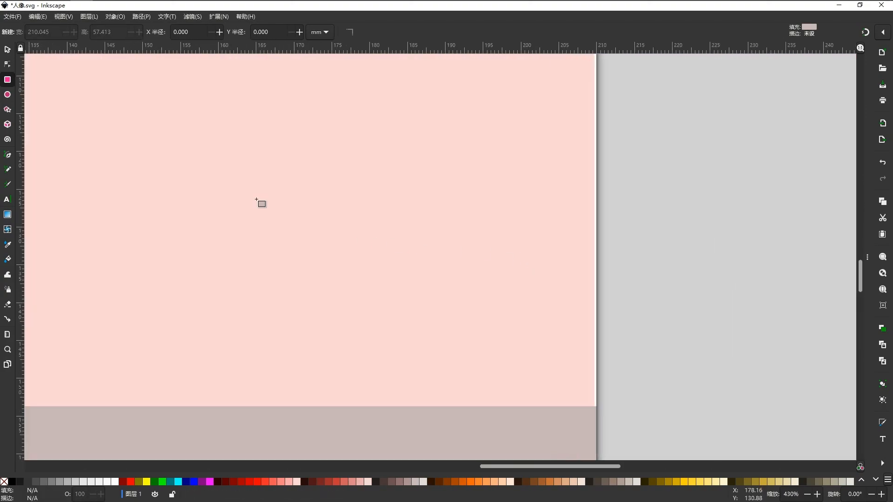
Stretch the pink background rectangle's right side to the page edge, making it about 210.4 mm wide.
click(8, 50)
scroll(442, 269, down, 6)
click(470, 331)
scroll(448, 315, up, 8)
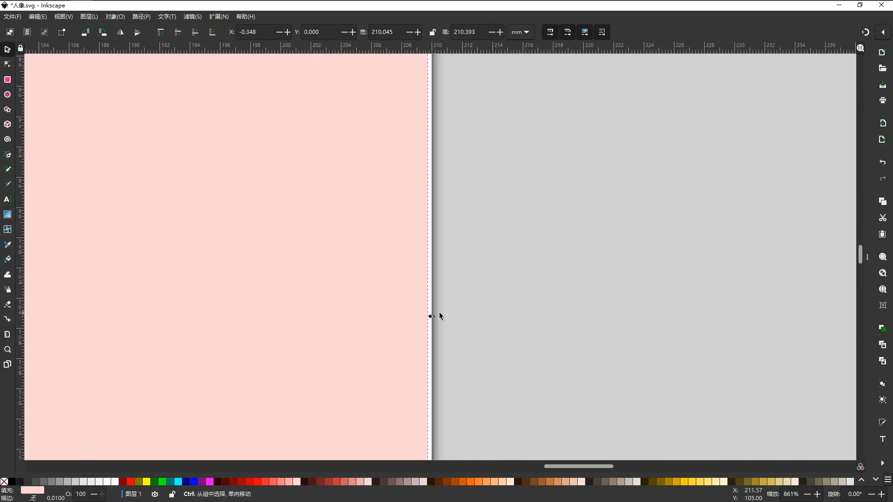
drag(433, 318, 439, 318)
click(467, 332)
scroll(531, 329, down, 8)
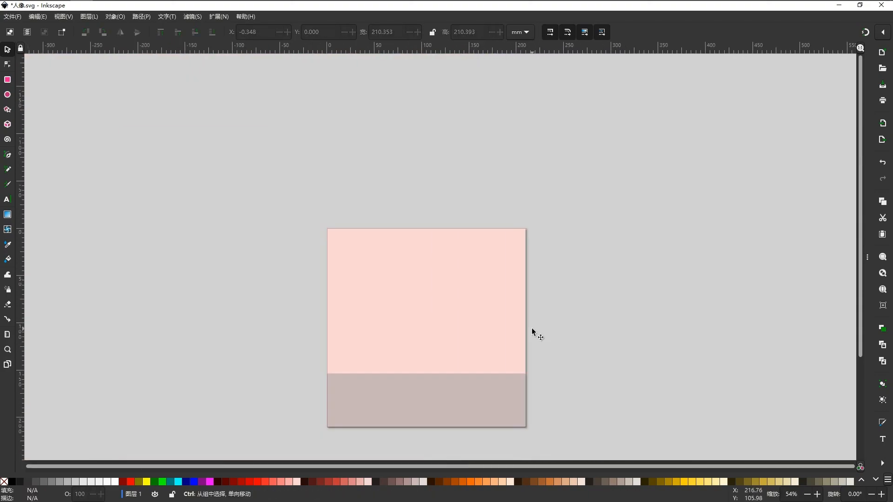
scroll(377, 358, up, 3)
scroll(288, 390, down, 3)
scroll(325, 348, up, 4)
scroll(293, 319, down, 5)
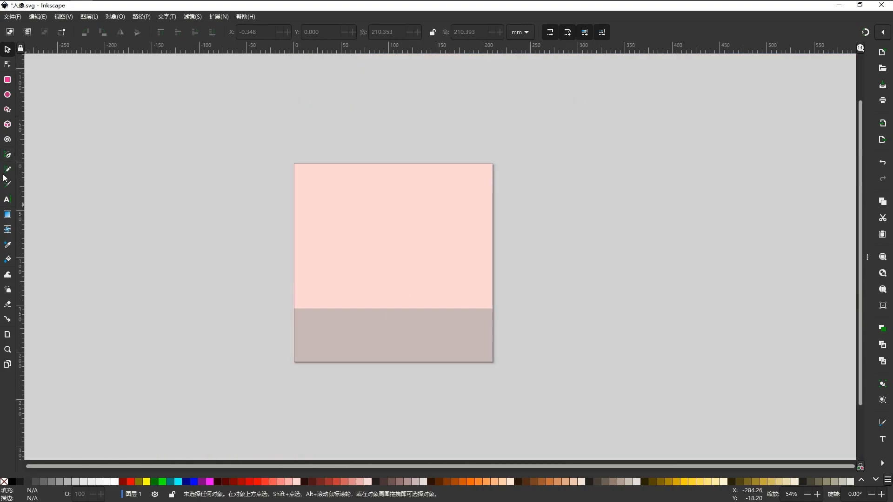
With a dark red fill and the Pen tool, draw a hill path's vertical side up the page's left edge and its first downward curve.
click(8, 155)
scroll(297, 306, up, 2)
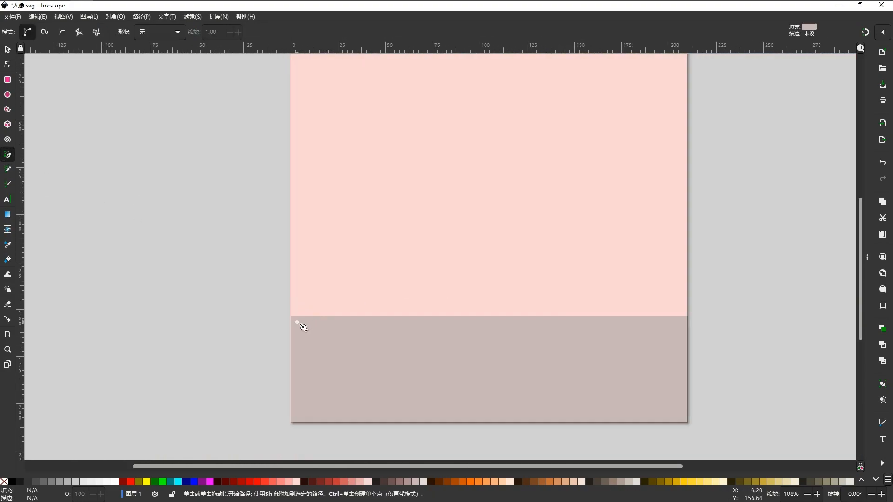
click(330, 483)
scroll(292, 320, up, 2)
scroll(297, 324, down, 1)
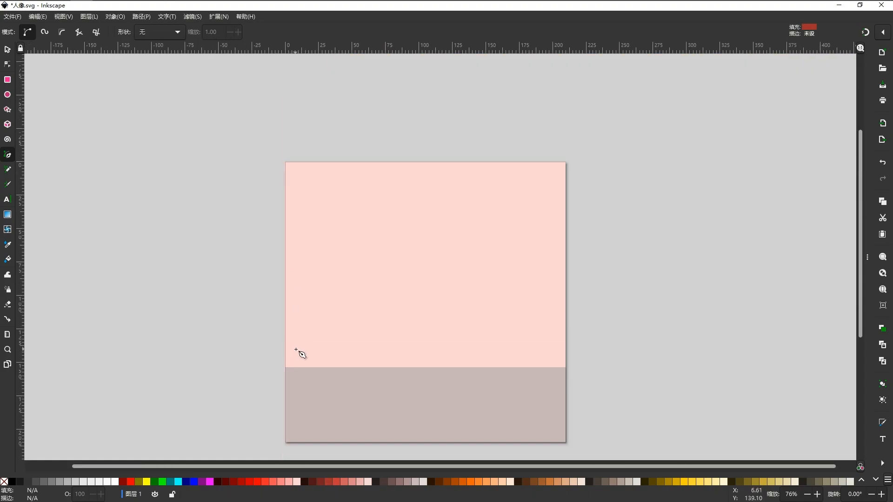
click(285, 366)
click(285, 257)
drag(326, 273, 336, 296)
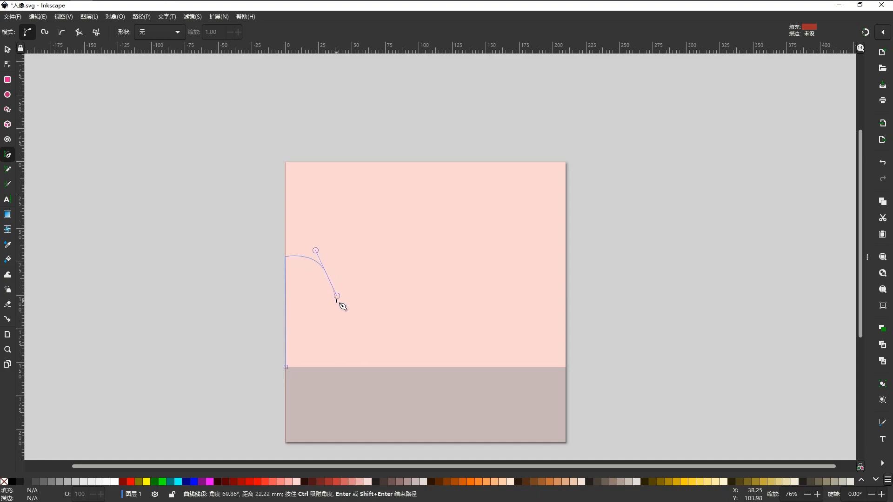
key(BackSpace)
drag(337, 291, 341, 315)
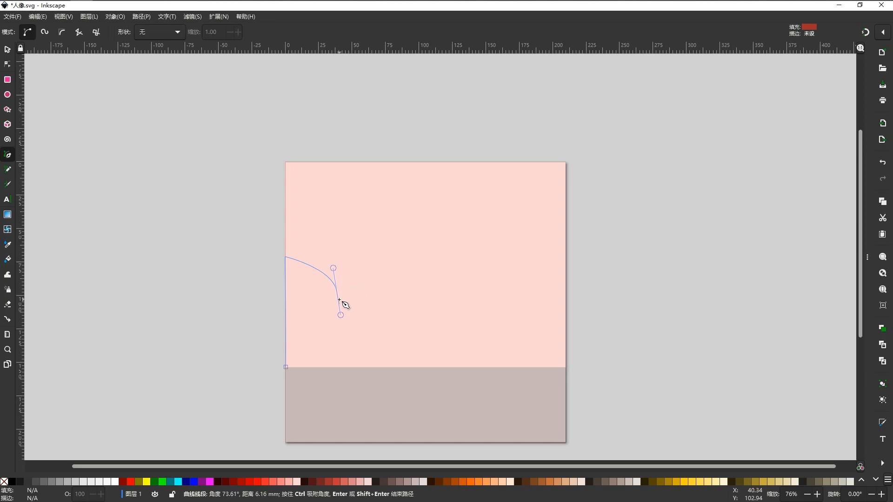
scroll(343, 305, up, 3)
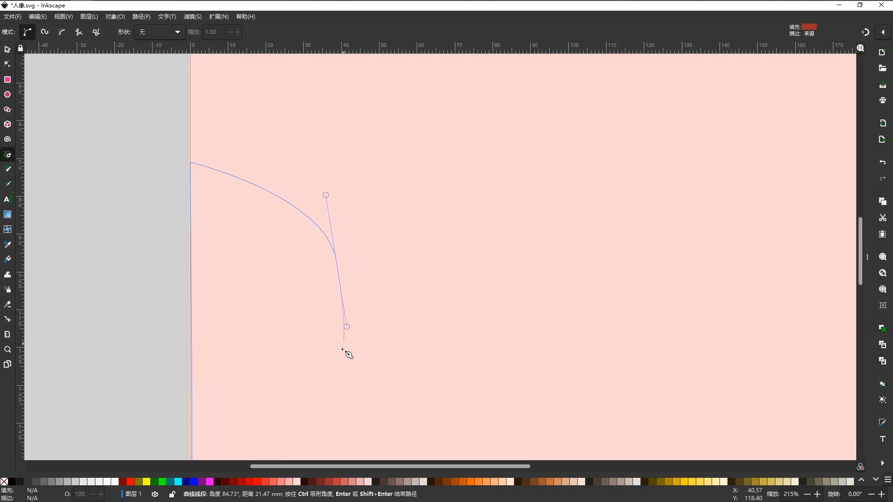
scroll(347, 303, down, 3)
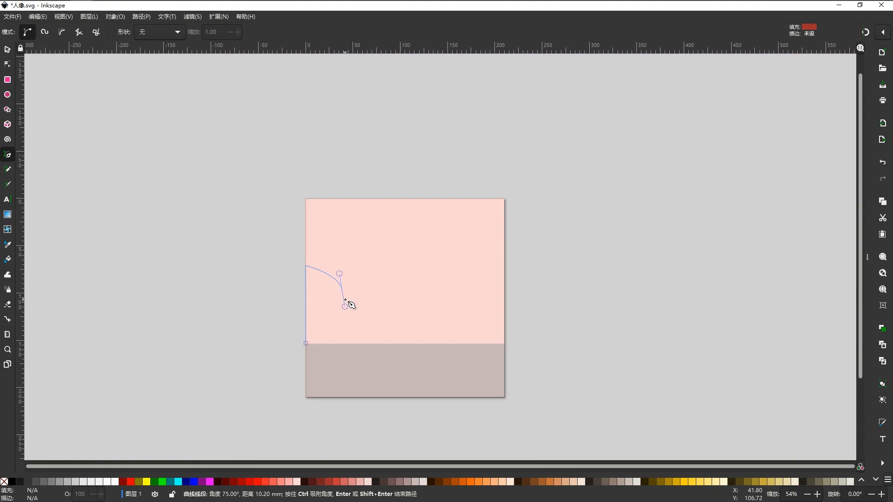
Add a second rounded hump to the dark red hill path and close it along the top of the ground.
drag(351, 278, 420, 303)
key(BackSpace)
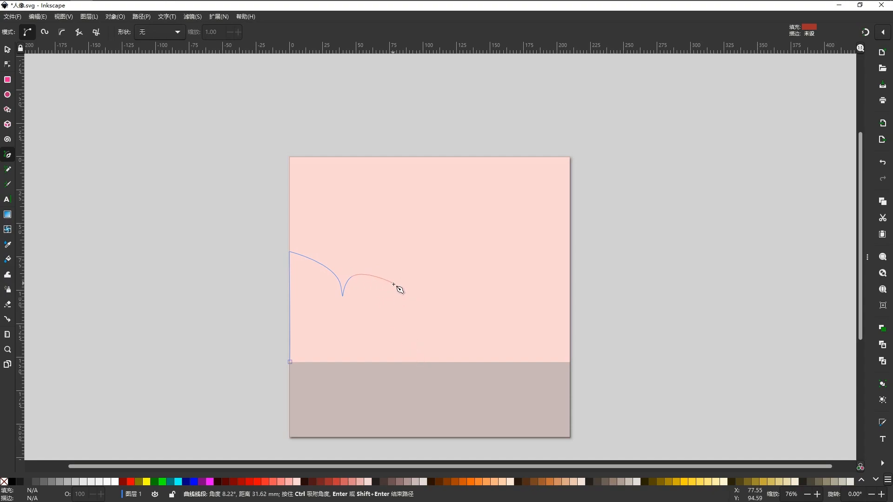
drag(397, 273, 407, 287)
click(407, 366)
click(290, 362)
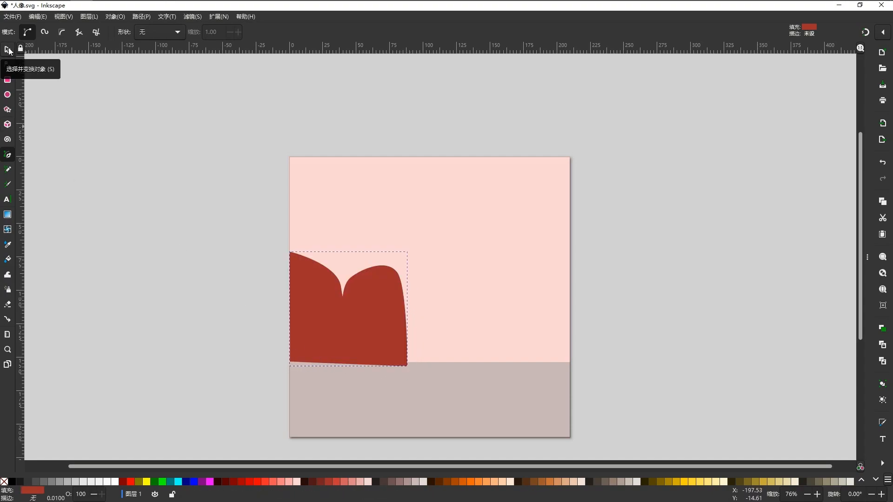
scroll(415, 301, right, 3)
click(596, 271)
key(Escape)
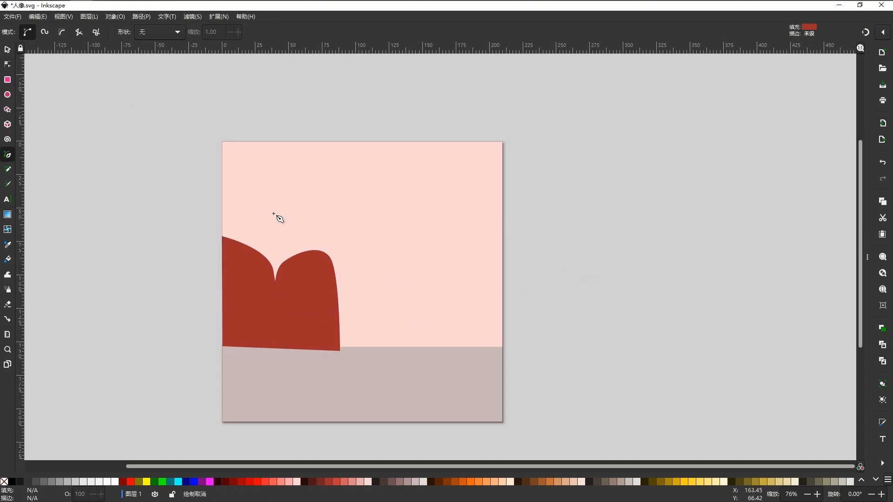
Draw a circle about 39.6 mm wide in the sky above the hills and fill it with yellow #FFDD55.
click(7, 95)
click(146, 482)
drag(287, 164, 341, 213)
key(Delete)
click(709, 482)
drag(274, 162, 326, 216)
click(688, 481)
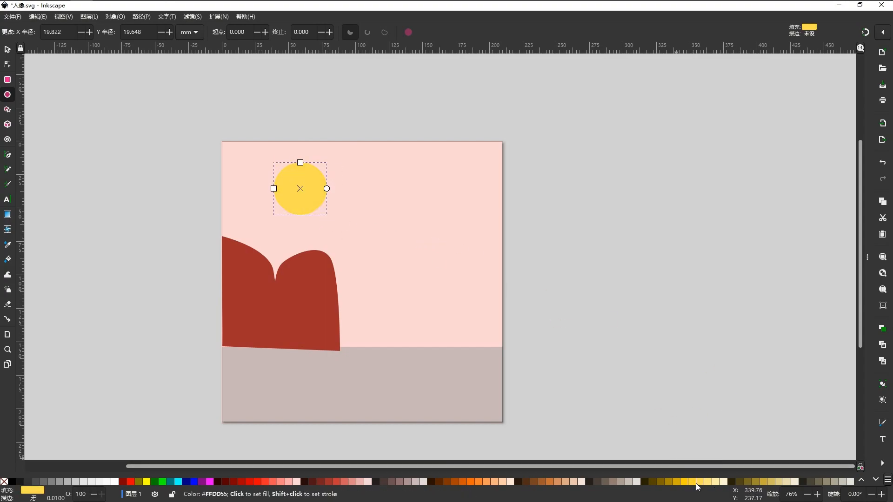
key(Escape)
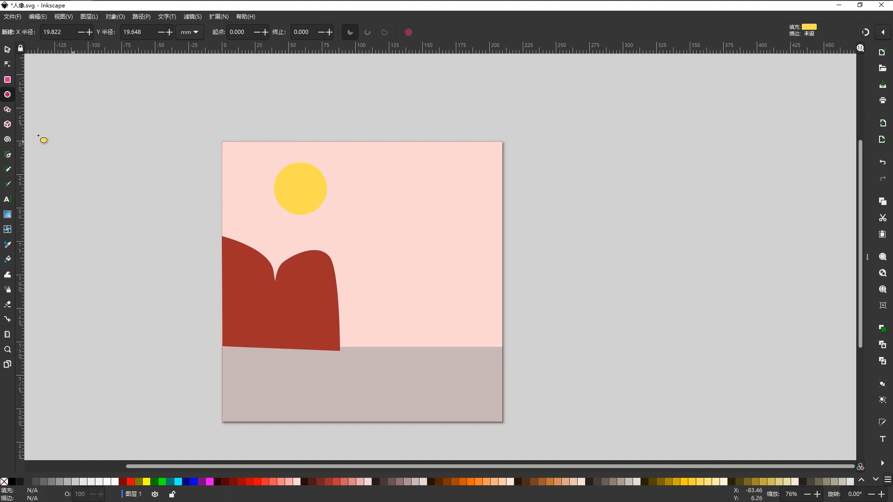
Duplicate the yellow circle, shrink the copy to about 29.2 mm against its right edge, and fill the copy white.
click(106, 482)
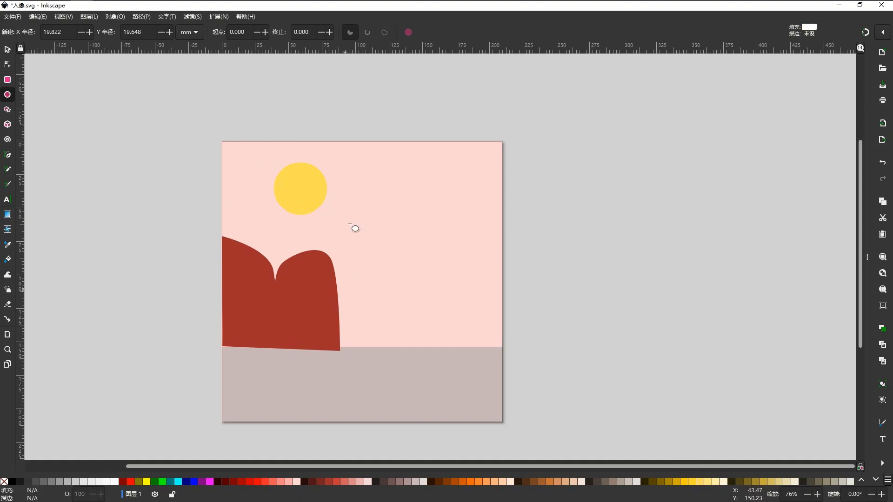
key(s)
click(300, 188)
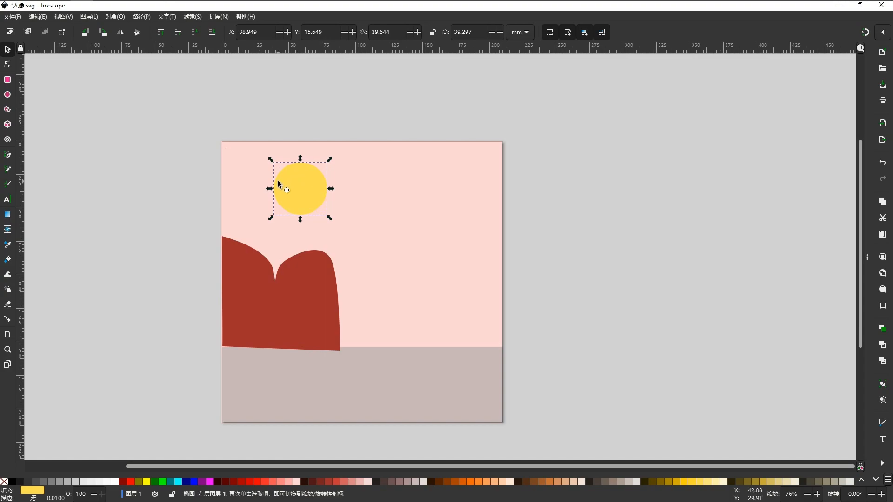
drag(270, 189, 285, 189)
key(ctrl+z)
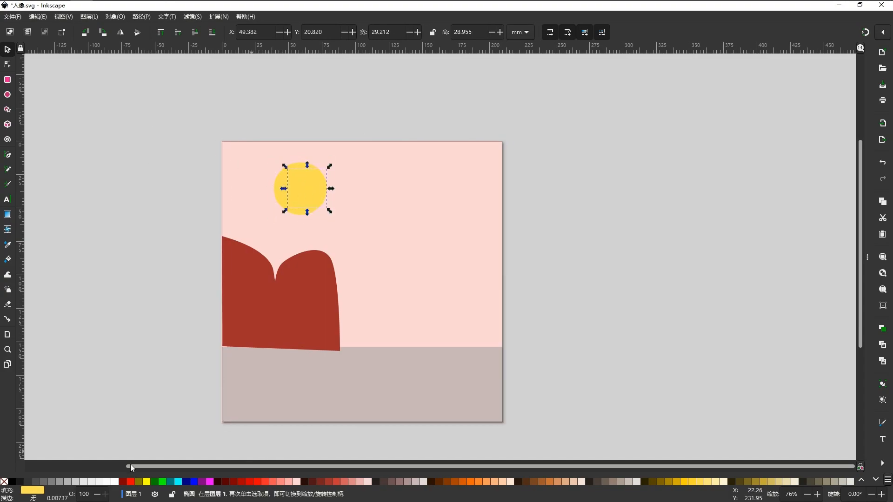
click(115, 481)
click(333, 126)
Divide the yellow circle with the smaller white one and delete the inner piece to leave a crescent moon.
click(309, 191)
shift+click(278, 192)
click(115, 18)
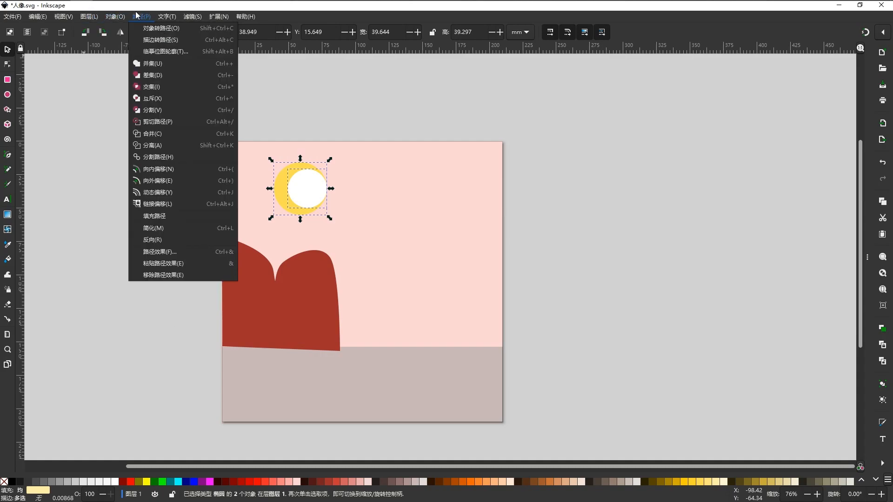
click(148, 113)
click(312, 179)
key(Delete)
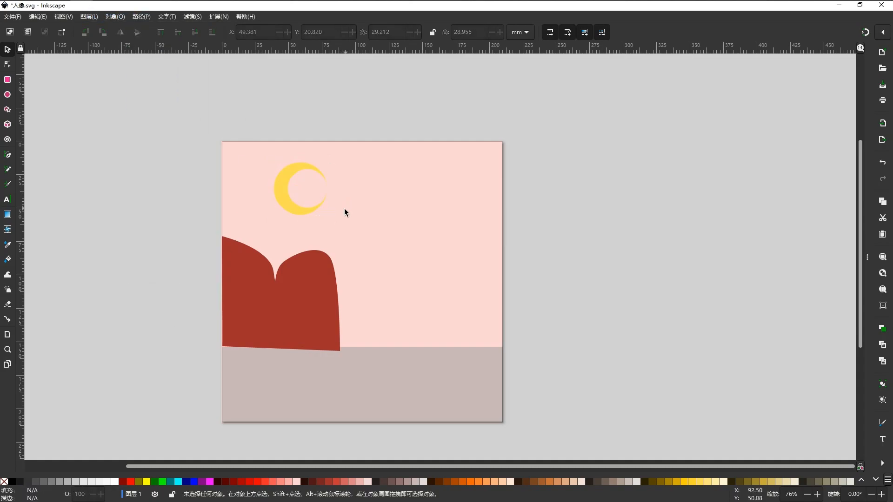
Recolour the crescent moon with pale yellow #FFE680 and replace that with pure yellow #FFFF00.
click(283, 192)
click(709, 482)
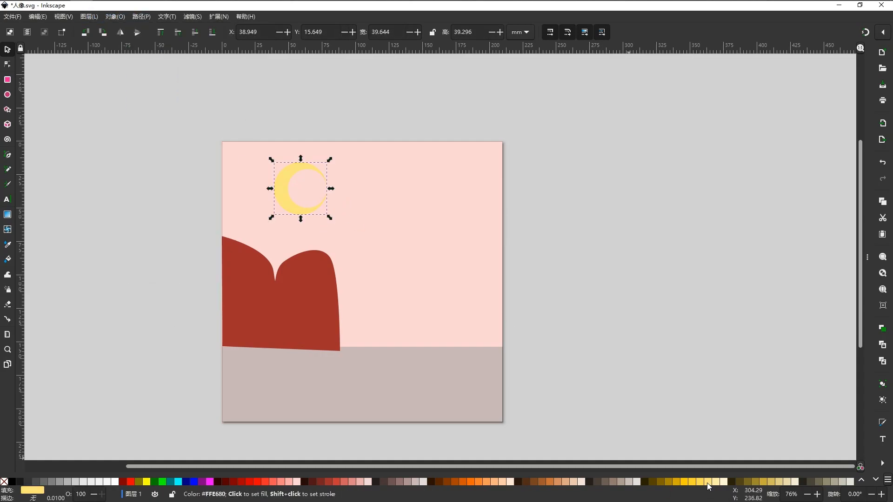
click(259, 187)
click(281, 189)
click(147, 481)
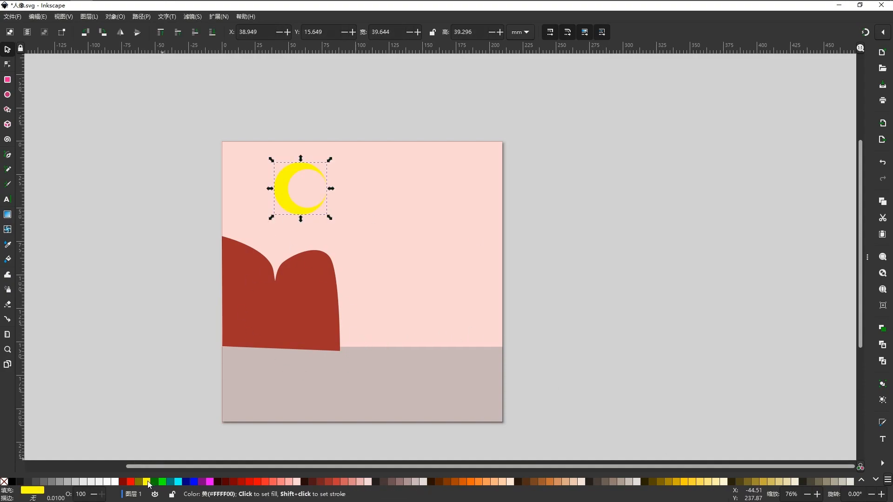
Lighten the crescent's yellow fill to an HSL lightness of 76 in the Fill and Stroke settings.
click(114, 16)
click(135, 37)
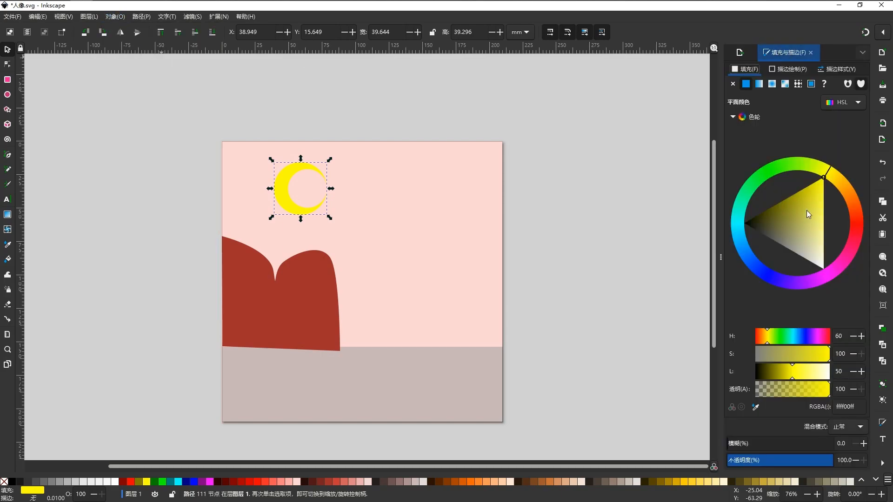
mouse_move(791, 373)
mouse_down()
mouse_move(783, 370)
mouse_move(796, 369)
mouse_up()
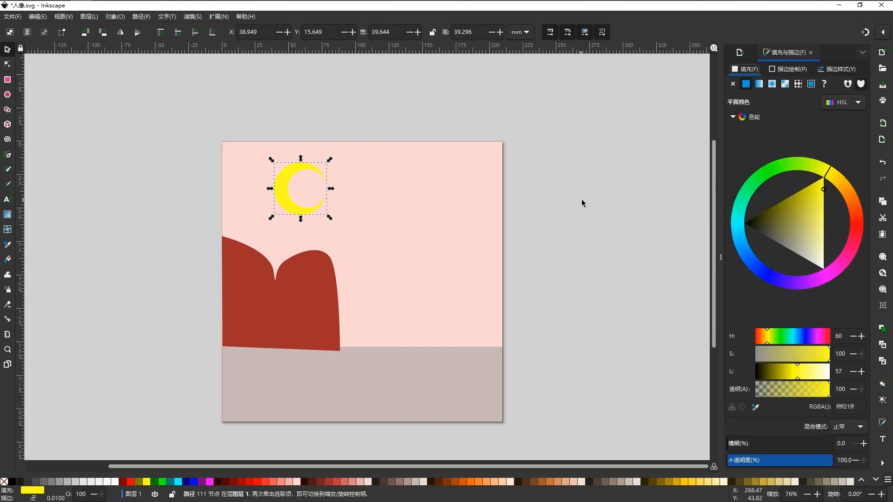
click(826, 177)
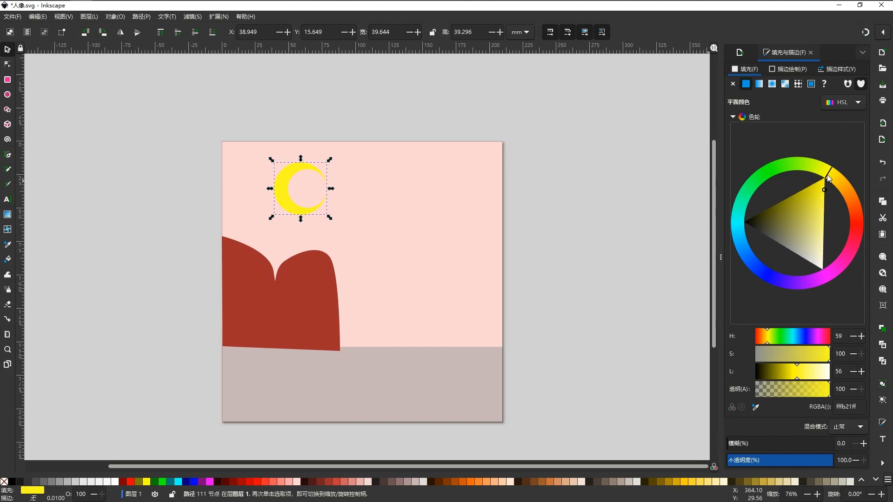
drag(825, 374, 814, 375)
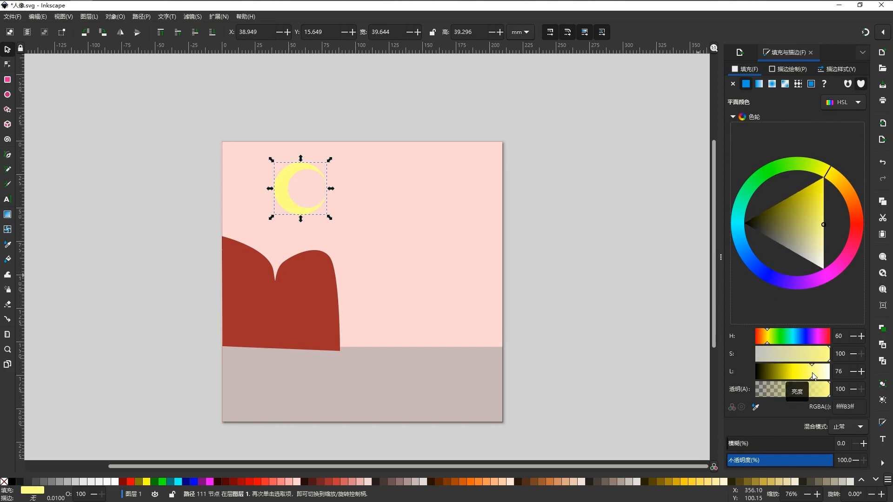
click(619, 276)
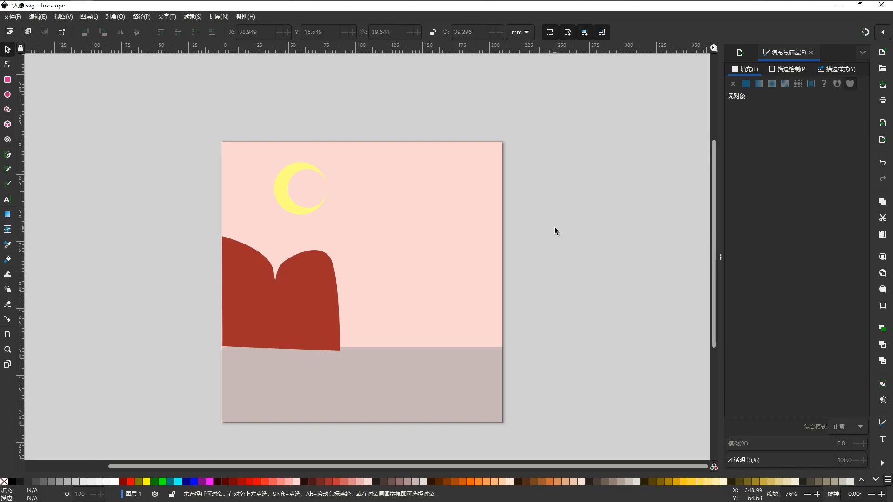
Place a copy of the crescent outside the page's right edge and cut that copy away again.
click(286, 180)
ctrl+scroll(284, 180, up, 2)
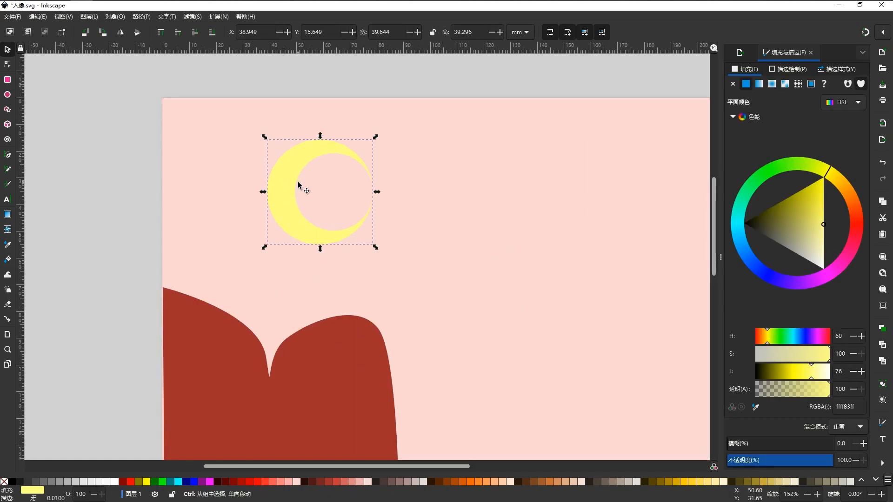
ctrl+scroll(271, 224, down, 2)
key(ctrl+v)
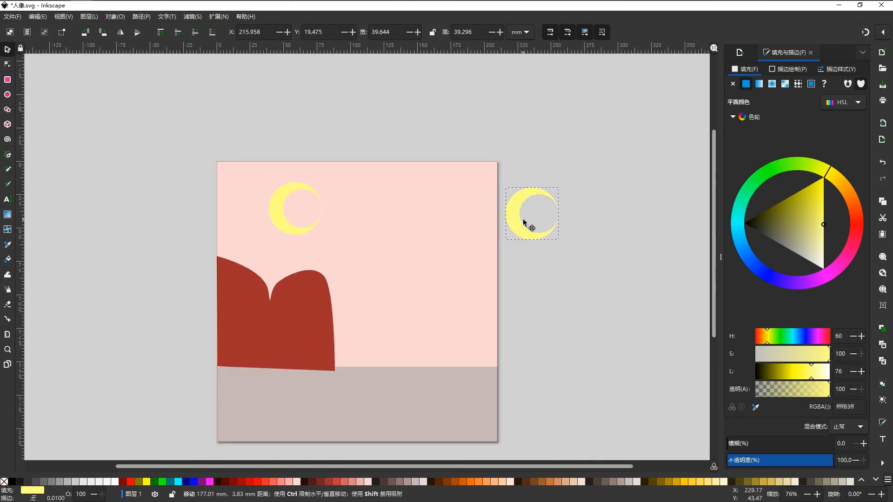
click(279, 198)
ctrl+scroll(274, 202, up, 1)
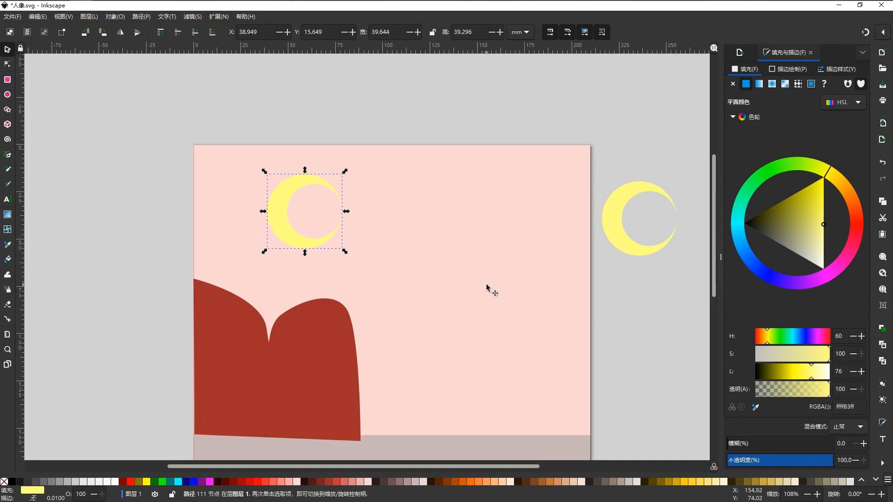
click(623, 243)
key(ctrl+x)
Undo the crescent's copying and recolouring as well as the deletion of the circle's inner piece.
key(ctrl+z)
key(ctrl+z)
key(ctrl+z)
key(ctrl+z)
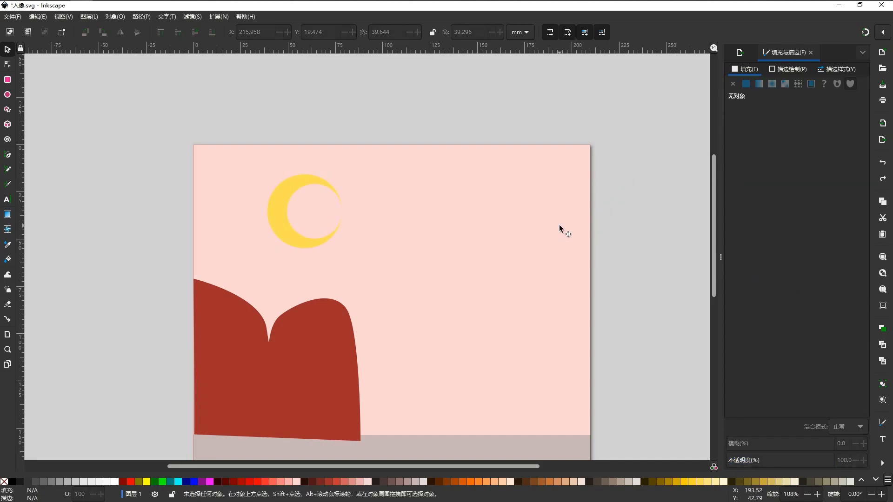
key(ctrl+z)
Enlarge the inner circle piece to about 31.9 mm wide and fill it white.
click(310, 205)
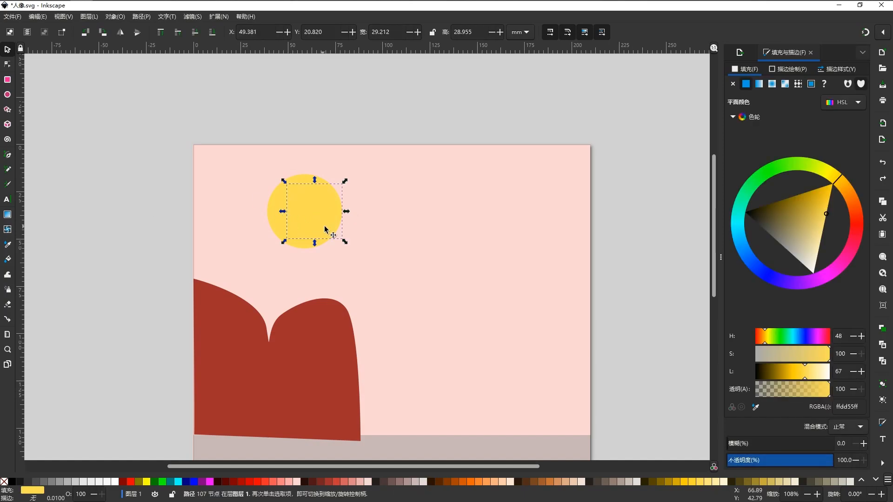
drag(283, 211, 278, 211)
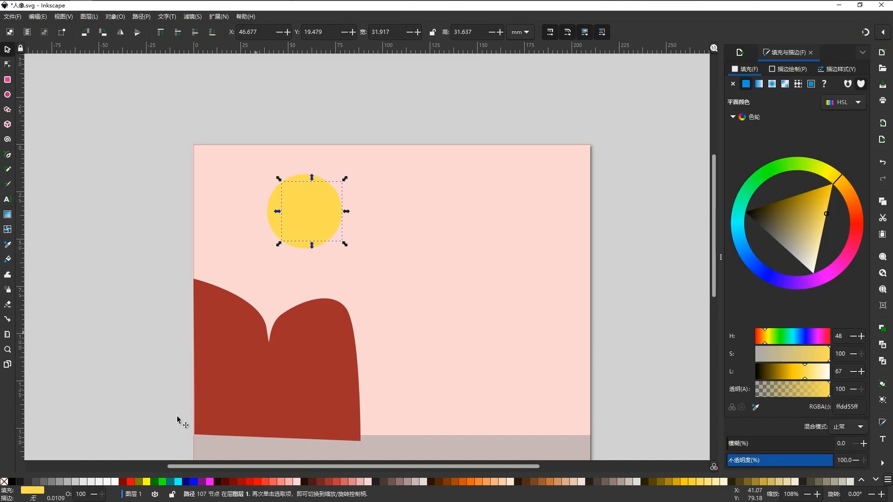
click(114, 481)
key(ctrl+z)
key(ctrl+shift+z)
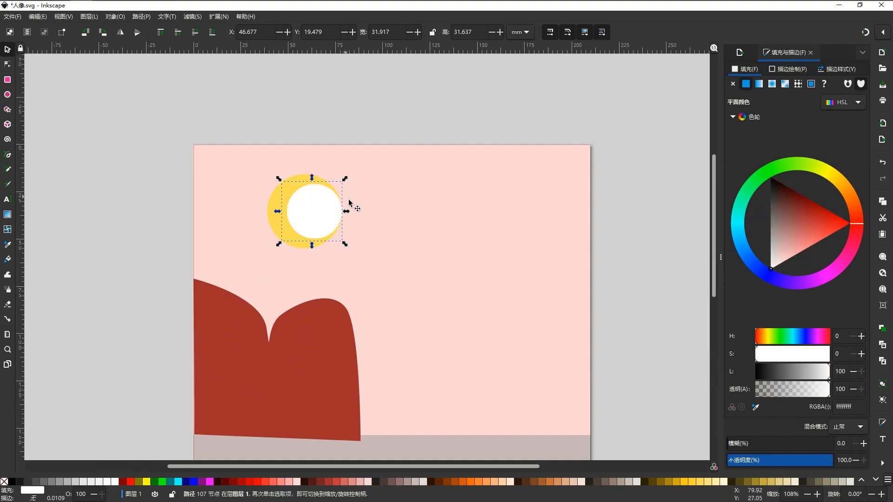
Try to split the overlapping yellow circle and enlarged white circle with a path operation, and undo it.
drag(322, 208, 418, 205)
key(ctrl+z)
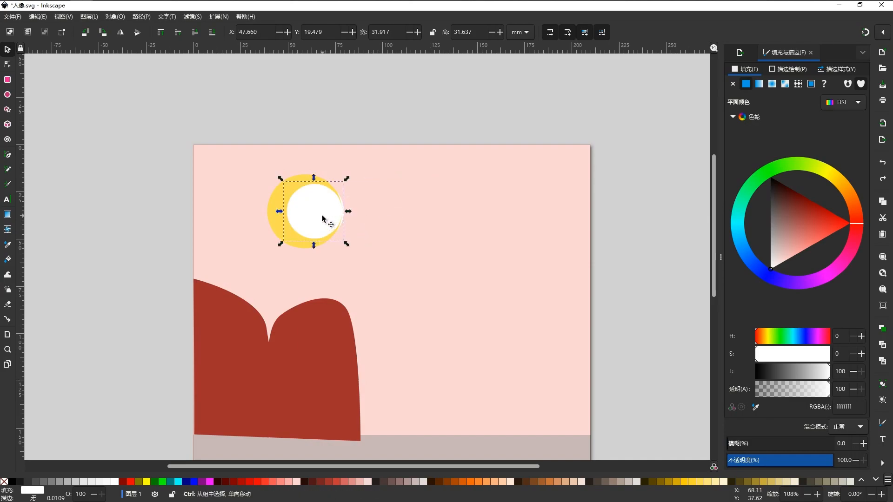
shift+click(281, 198)
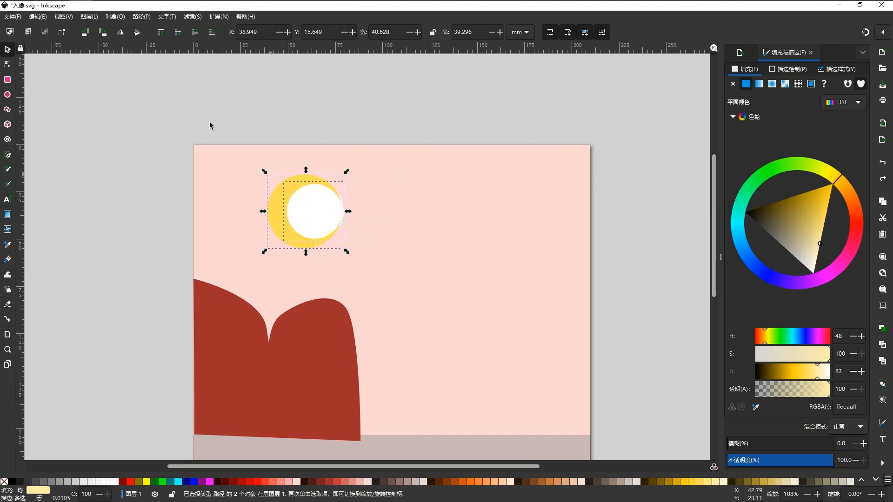
click(115, 17)
mouse_move(142, 17)
click(265, 130)
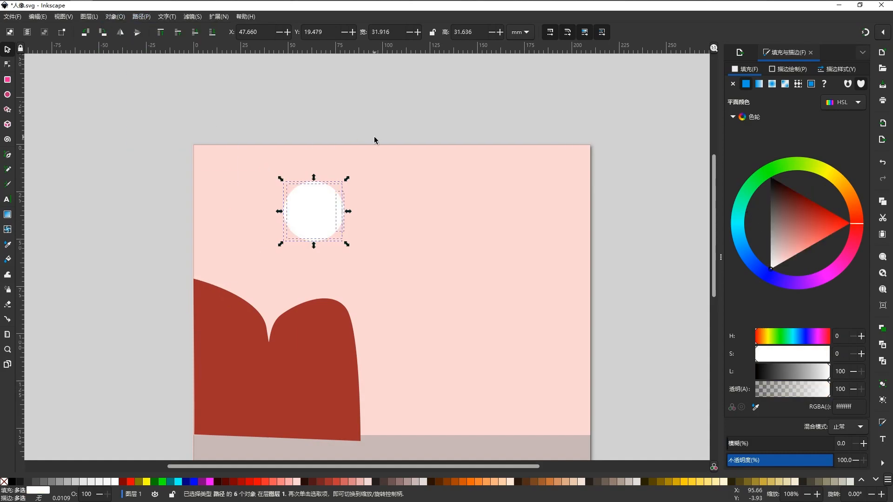
key(ctrl+z)
drag(329, 208, 554, 199)
key(ctrl+z)
key(ctrl+z)
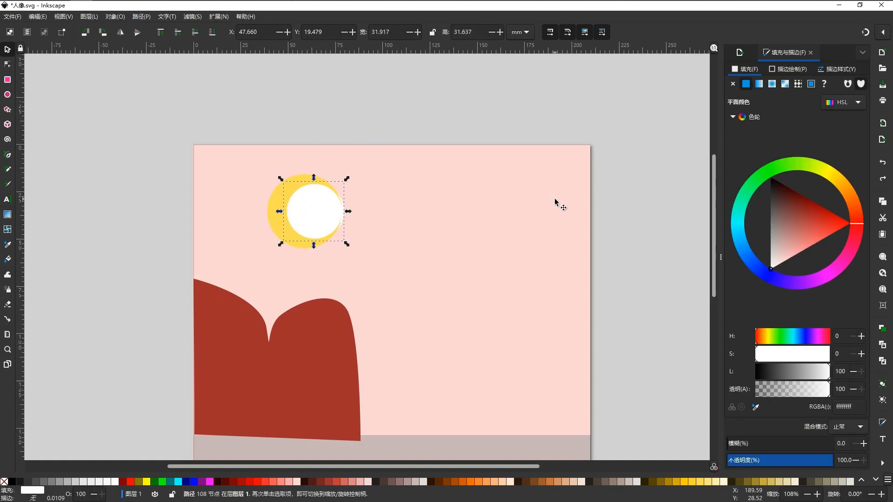
Undo the inner circle piece's trial moves and its enlargement, keeping it filled white.
drag(308, 219, 370, 217)
key(ctrl+z)
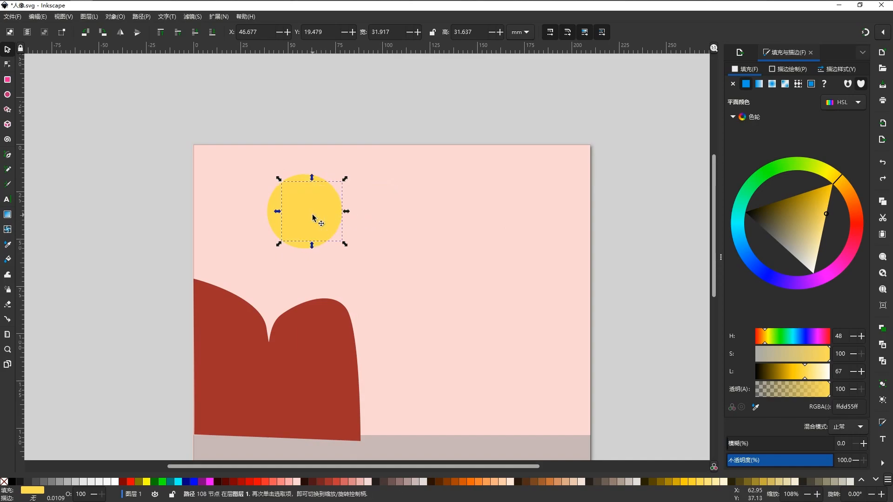
drag(315, 219, 409, 214)
key(ctrl+z)
key(ctrl+z)
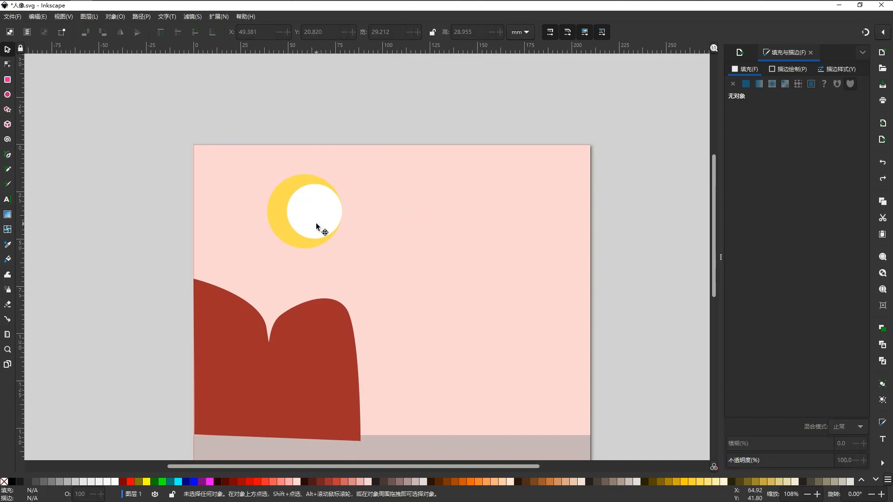
Divide the yellow circle by the white circle in front and delete the cut-out inner piece to form a crescent.
click(319, 222)
shift+click(277, 217)
click(141, 16)
click(163, 120)
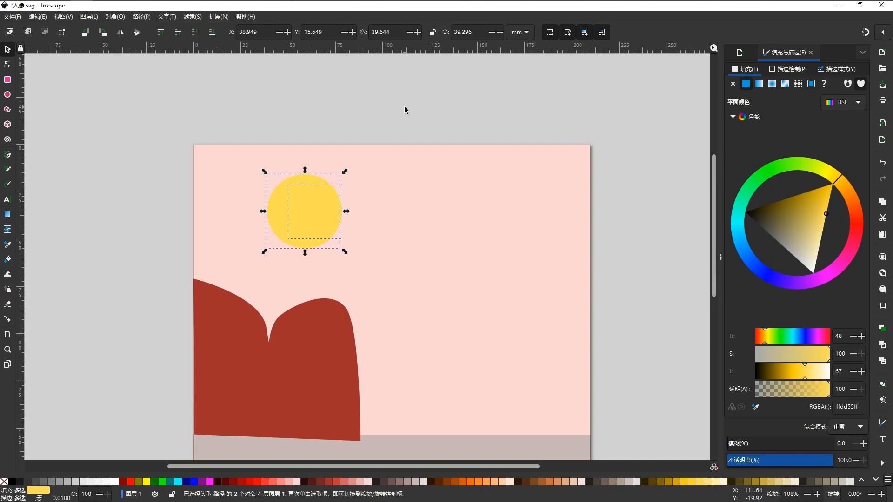
click(312, 224)
drag(312, 223, 516, 191)
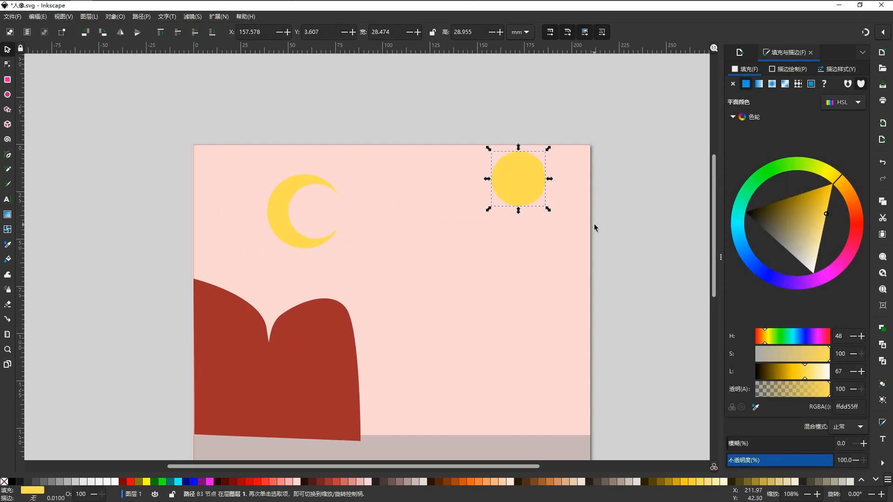
key(Delete)
Recolour the crescent with the lighter yellow sampled from a pasted crescent copy, and delete that copy.
key(ctrl+v)
key(d)
key(s)
click(278, 223)
key(d)
click(568, 229)
key(s)
click(615, 258)
key(Delete)
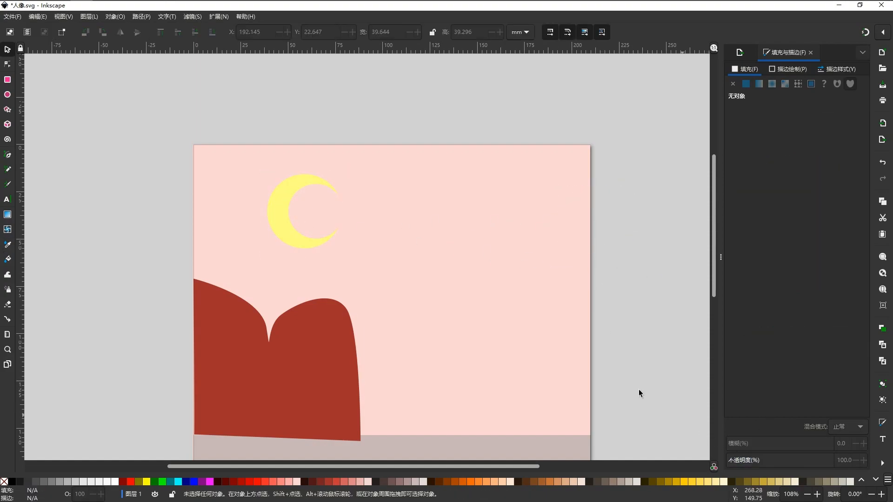
Draw a closed hill about 62 mm high with the Pen tool, rounded at its upper corner, standing on the ground at the page's right edge.
drag(559, 346, 557, 257)
scroll(557, 256, down, 1)
drag(530, 222, 490, 222)
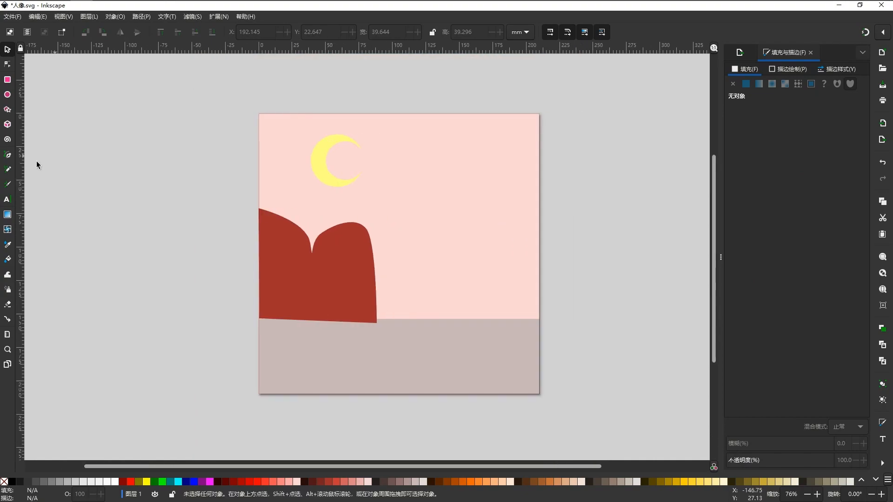
click(7, 155)
click(474, 319)
click(539, 319)
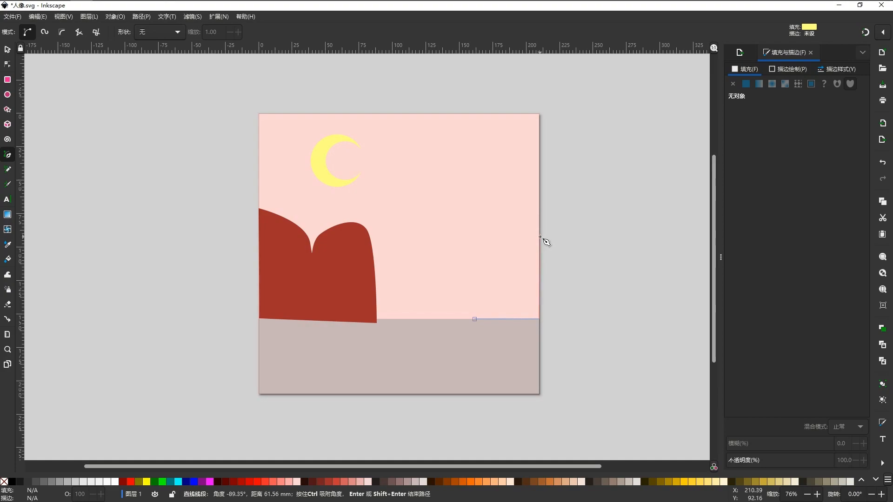
drag(540, 236, 505, 236)
mouse_move(482, 266)
mouse_down()
mouse_move(474, 286)
mouse_move(476, 270)
mouse_up()
key(BackSpace)
key(BackSpace)
click(480, 265)
key(BackSpace)
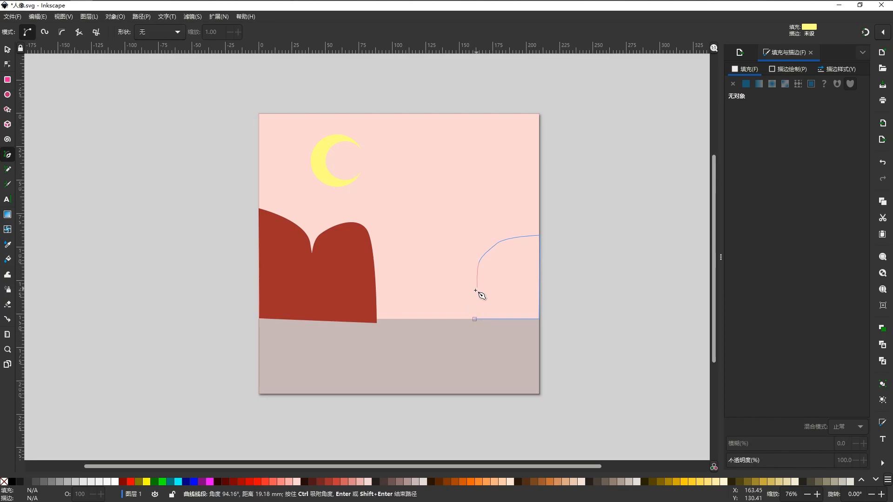
click(473, 318)
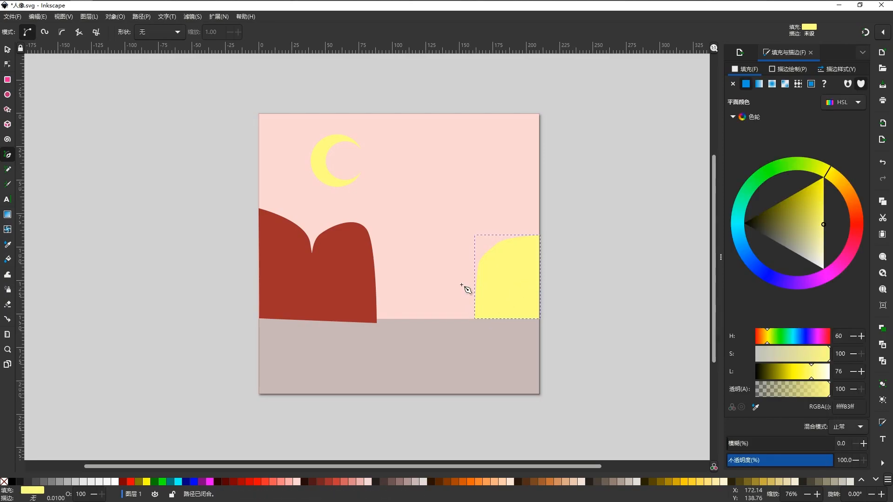
Fill the new hill with the dark red sampled from the existing hills, and discard the stray path segment.
click(756, 408)
click(364, 249)
click(620, 297)
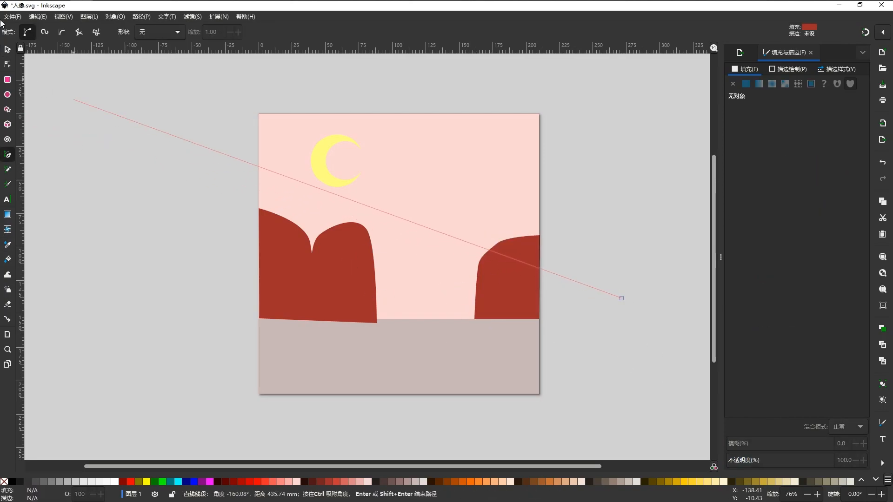
click(9, 50)
click(11, 154)
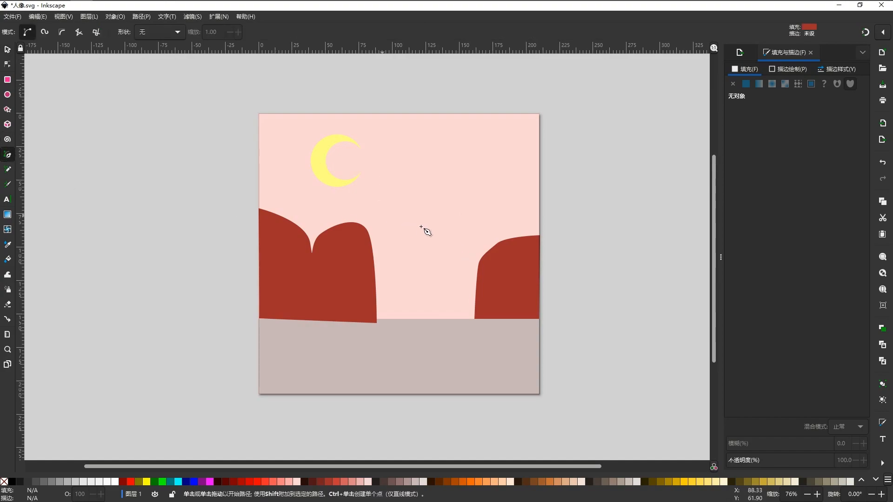
Start a cat outline with the Pen tool in the sky between the hills, tracing the head with two pointed ears and a rounded cheek.
drag(435, 231, 421, 225)
click(421, 207)
drag(413, 187, 442, 196)
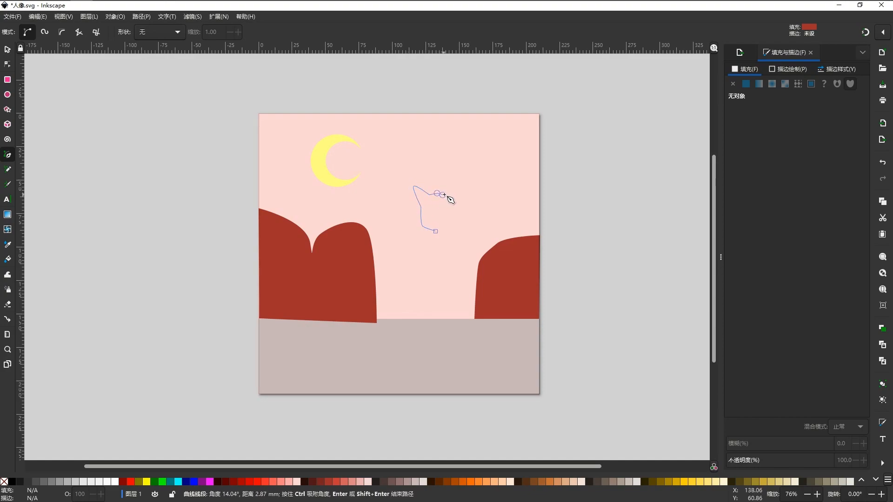
click(456, 184)
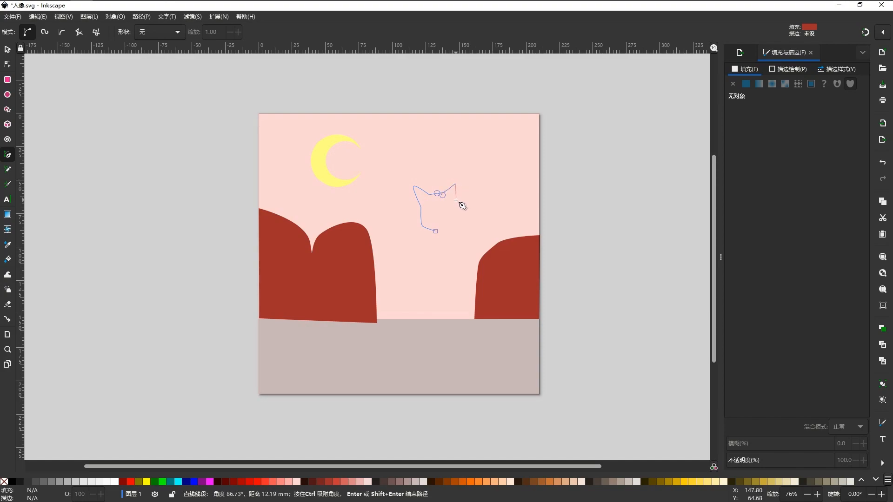
drag(452, 204, 455, 207)
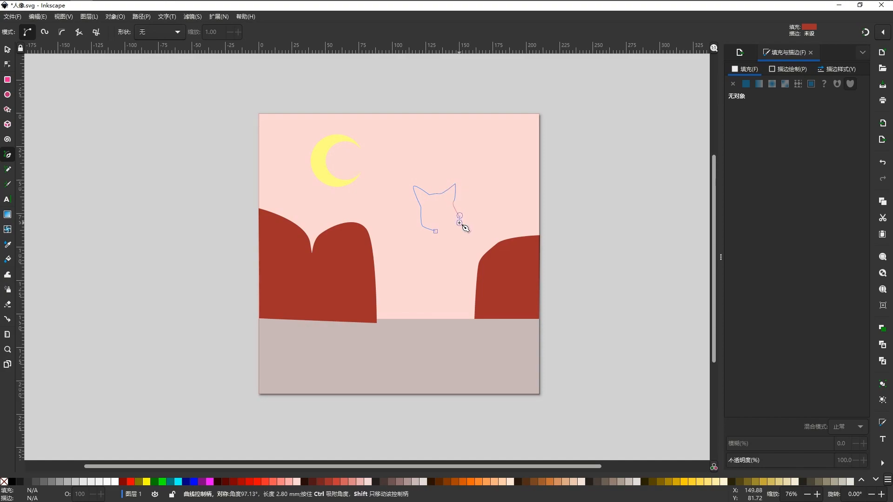
drag(456, 213, 457, 218)
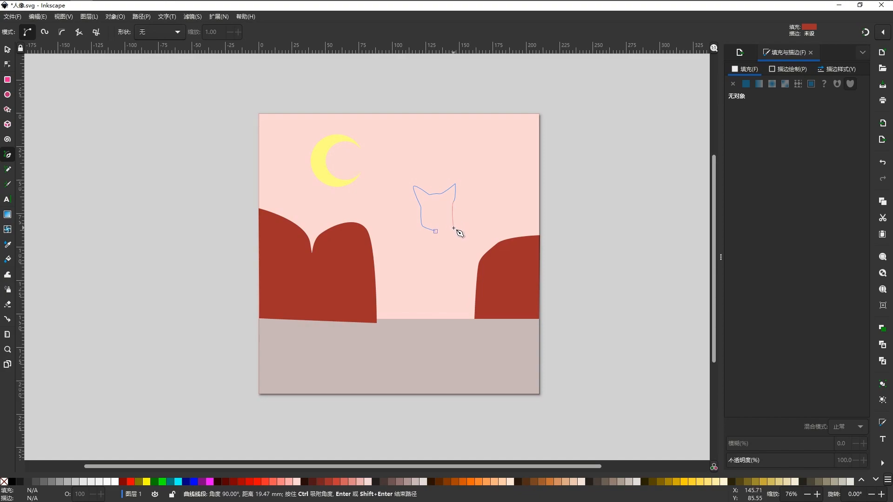
drag(459, 219, 457, 228)
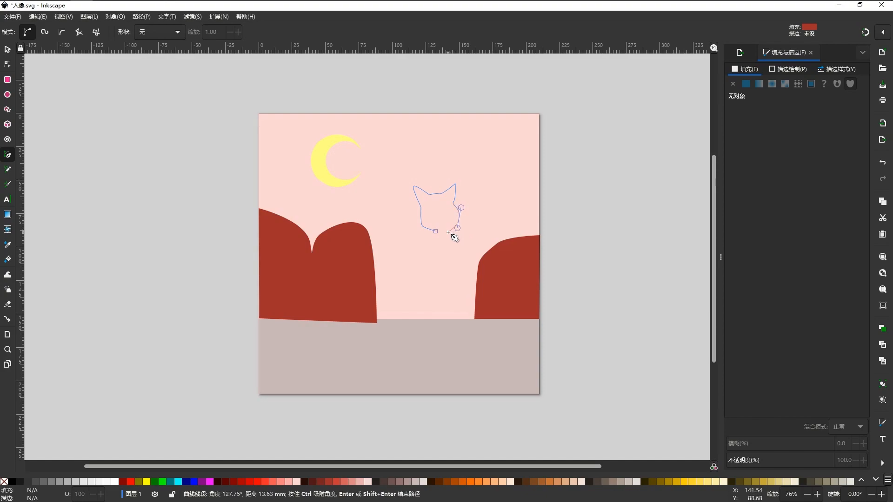
click(450, 230)
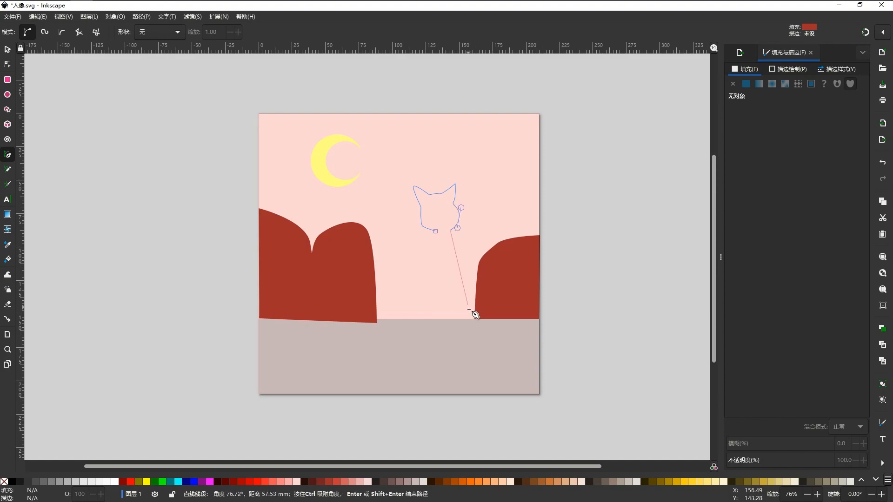
Continue the cat's outline down its back to the ground and around a long raised tail over the right-hand hill.
drag(469, 322, 464, 338)
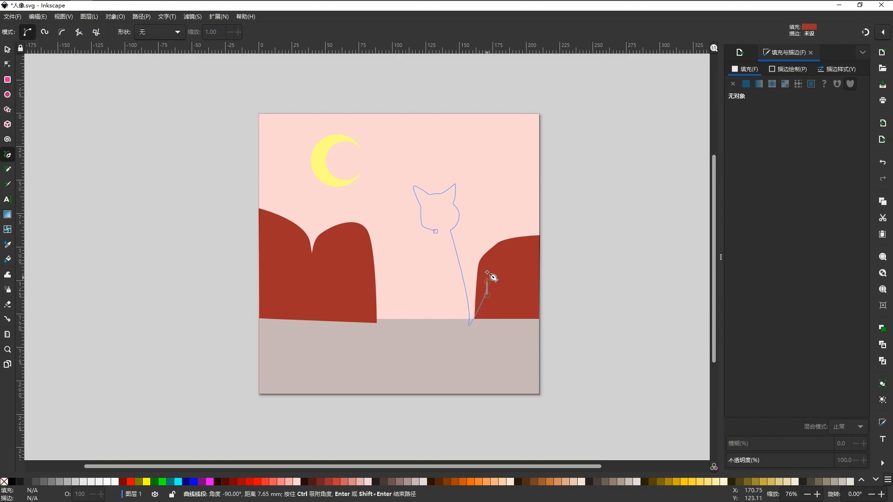
mouse_move(486, 246)
mouse_down()
mouse_move(504, 227)
mouse_move(500, 239)
mouse_up()
click(496, 250)
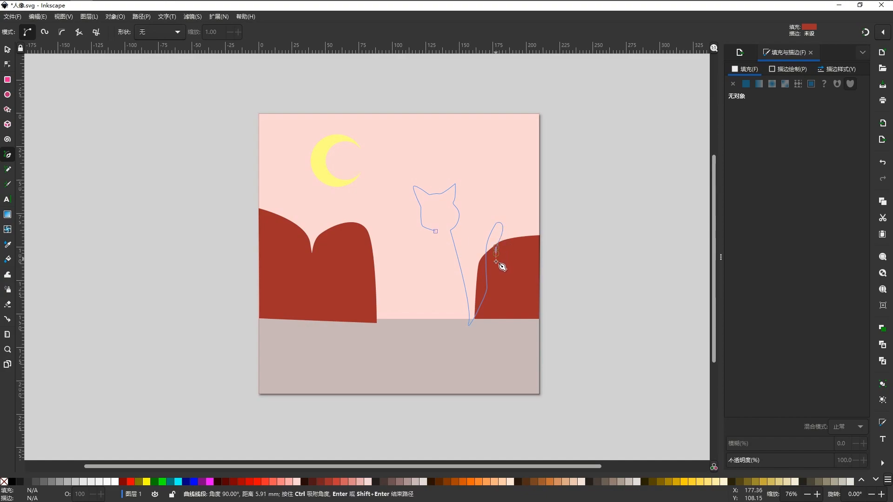
drag(497, 290, 496, 293)
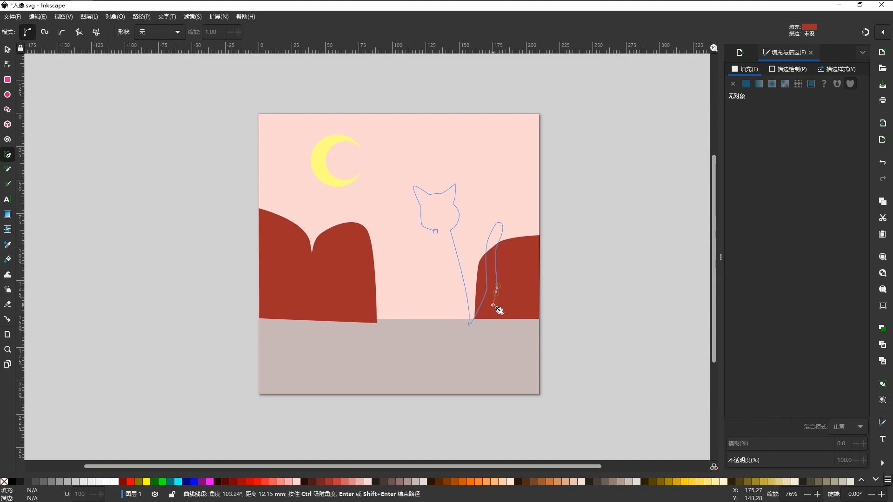
click(491, 310)
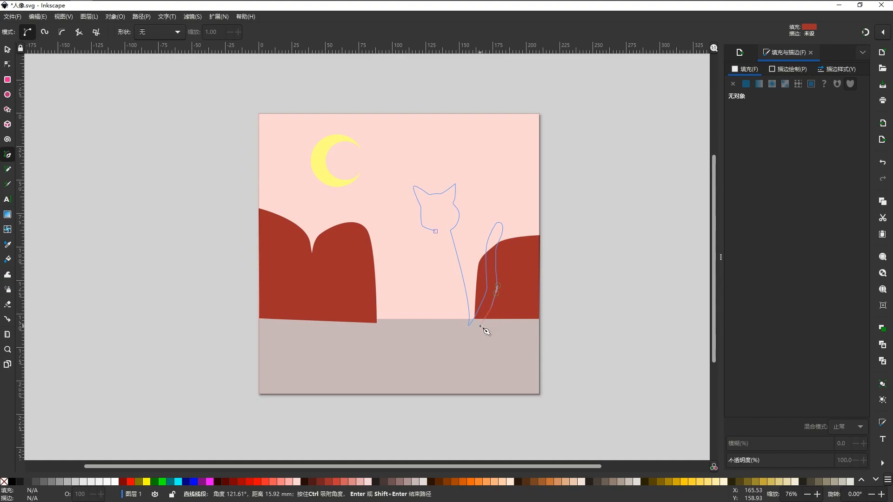
Trace the cat's base and chest and close the outline under the chin, making the figure about 67 by 127 mm.
drag(469, 349, 461, 354)
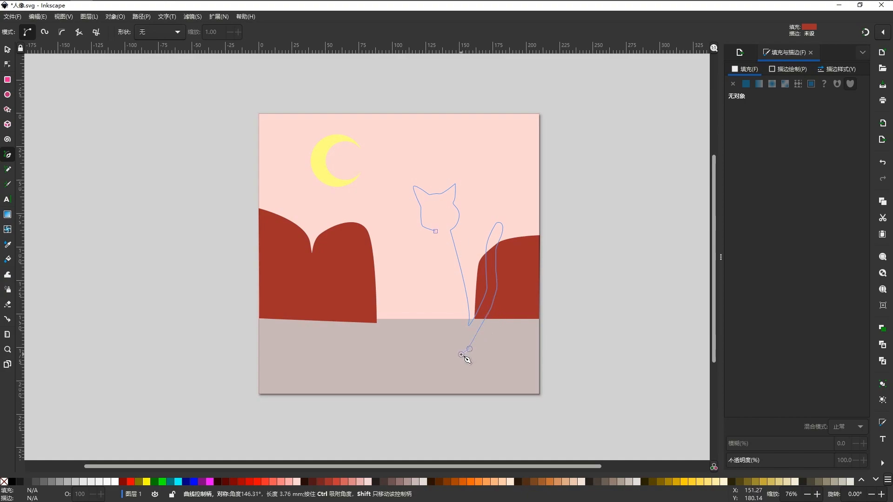
click(435, 354)
drag(419, 325, 419, 326)
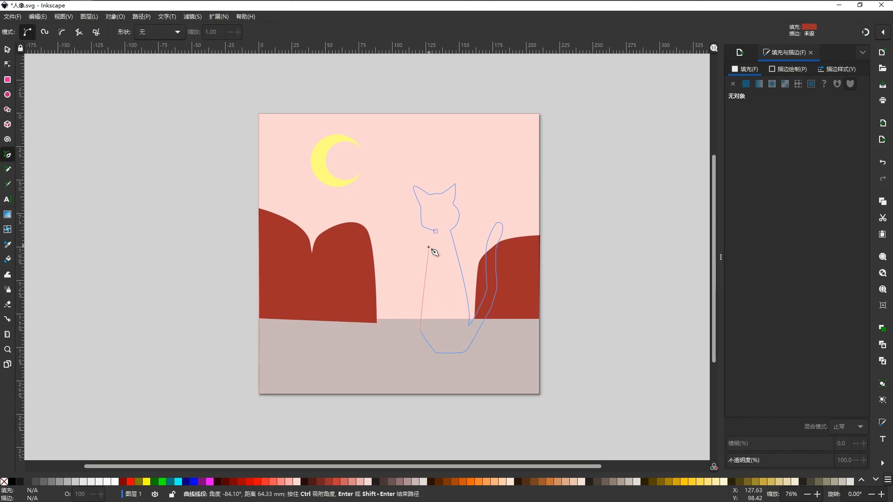
click(435, 232)
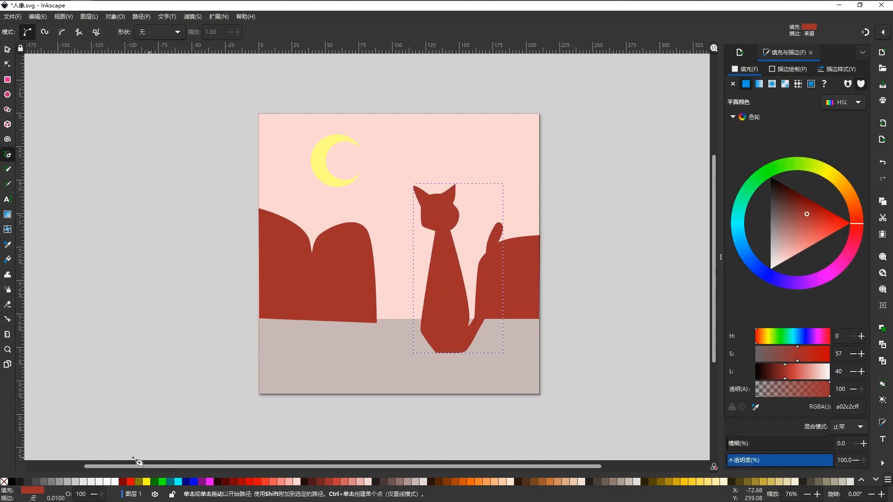
Fill the cat silhouette black and inspect its shape.
click(12, 482)
click(595, 347)
key(Escape)
key(n)
scroll(437, 242, up, 1)
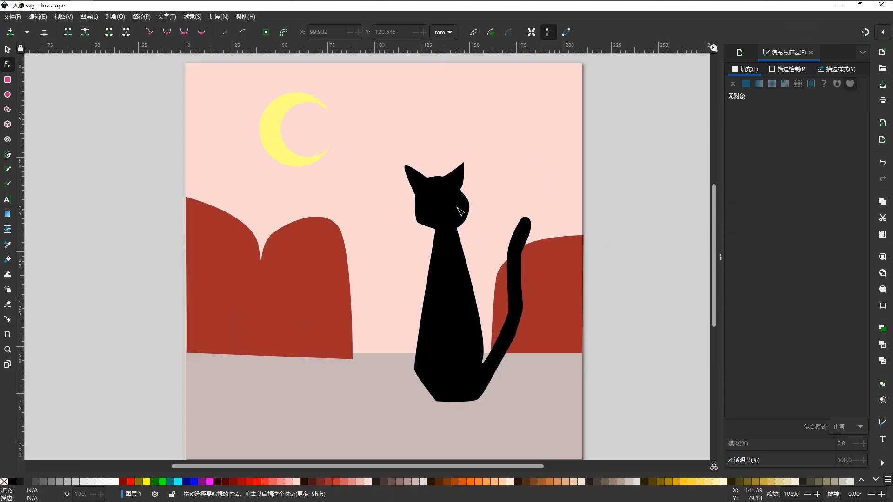
click(453, 210)
scroll(461, 307, down, 2)
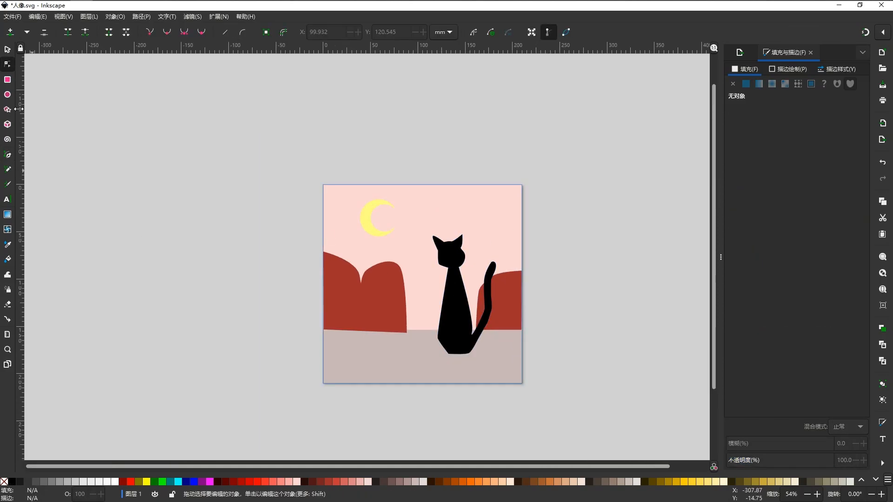
Fill the whole cat silhouette white and deselect it.
key(s)
click(115, 481)
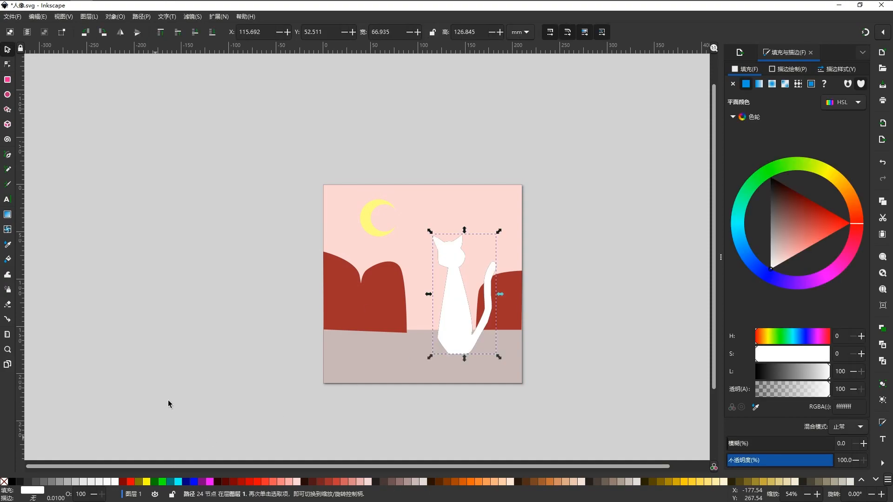
key(Escape)
scroll(445, 327, up, 2)
scroll(445, 325, down, 2)
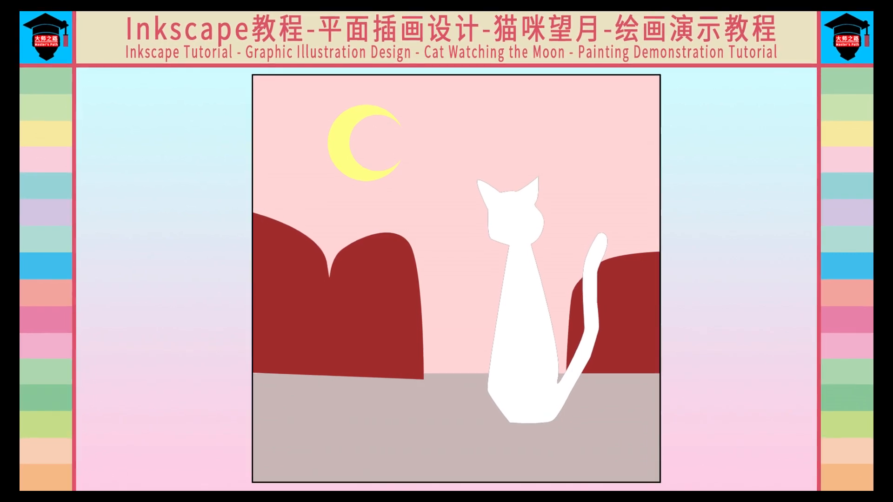